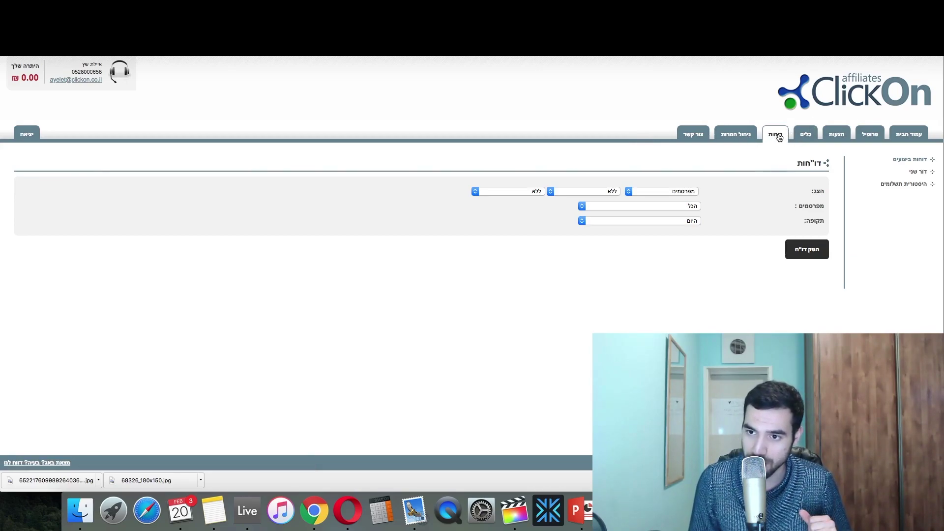
Generate the ClickOn advertisers report for last month (חודש שעבר)
click(684, 221)
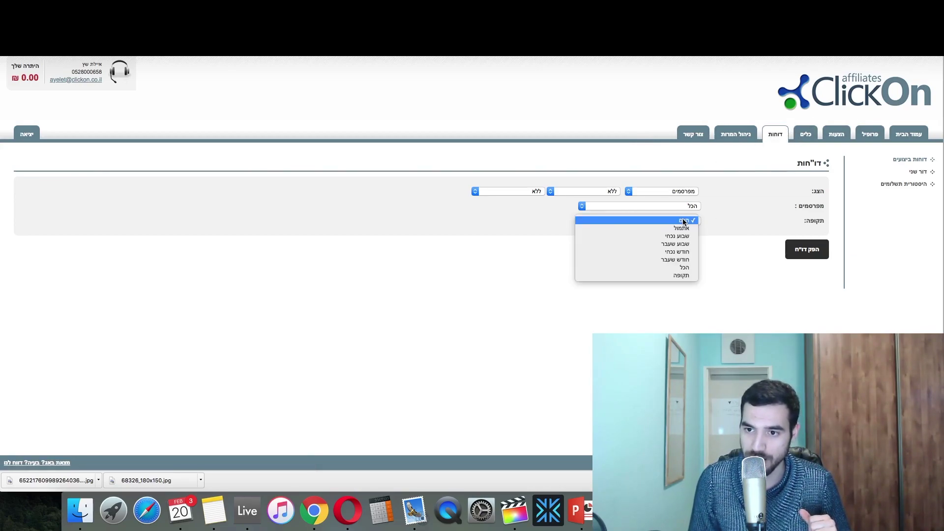
click(679, 259)
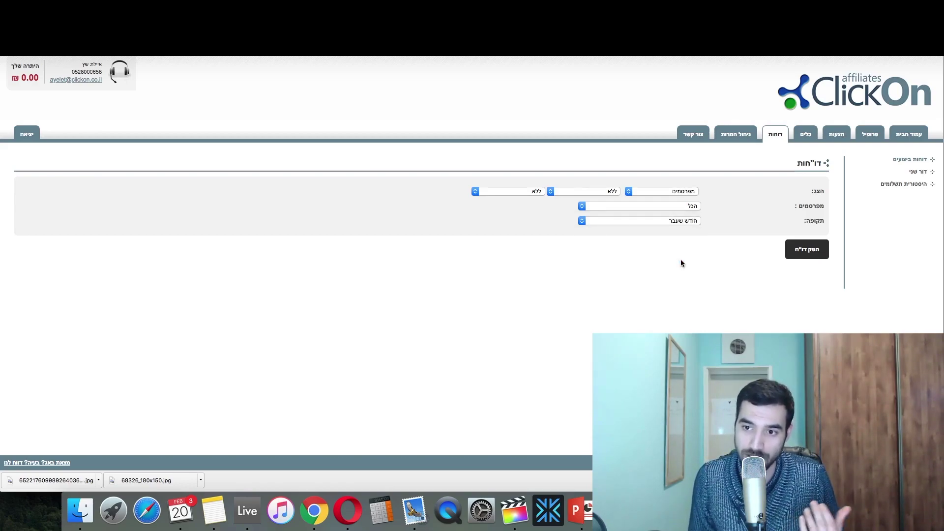
click(807, 249)
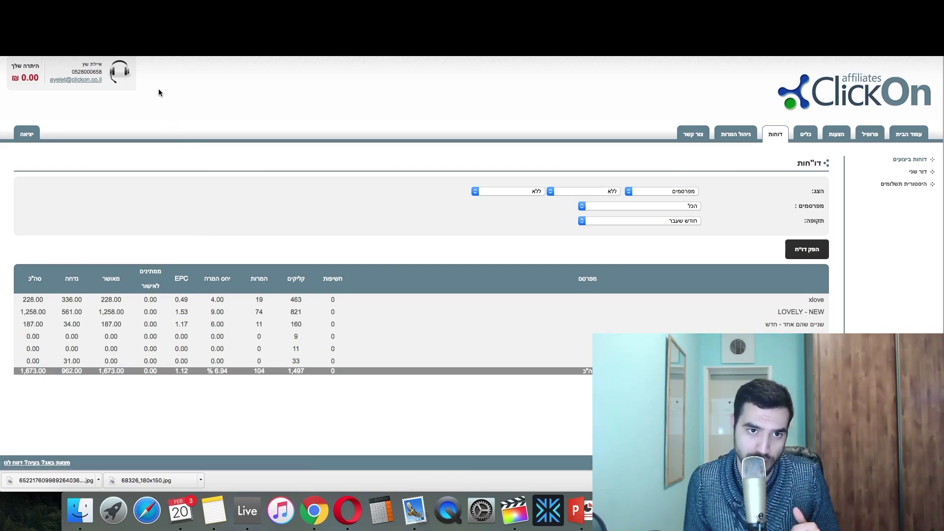
Switch to the WeSell affiliate site and generate its advertisers report for last month (חודש שעבר)
key(ctrl+Tab)
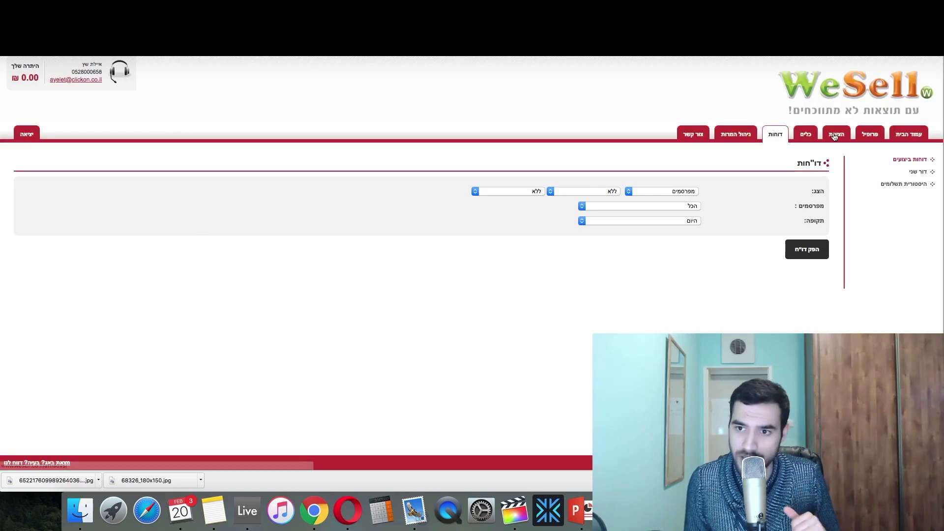
click(652, 221)
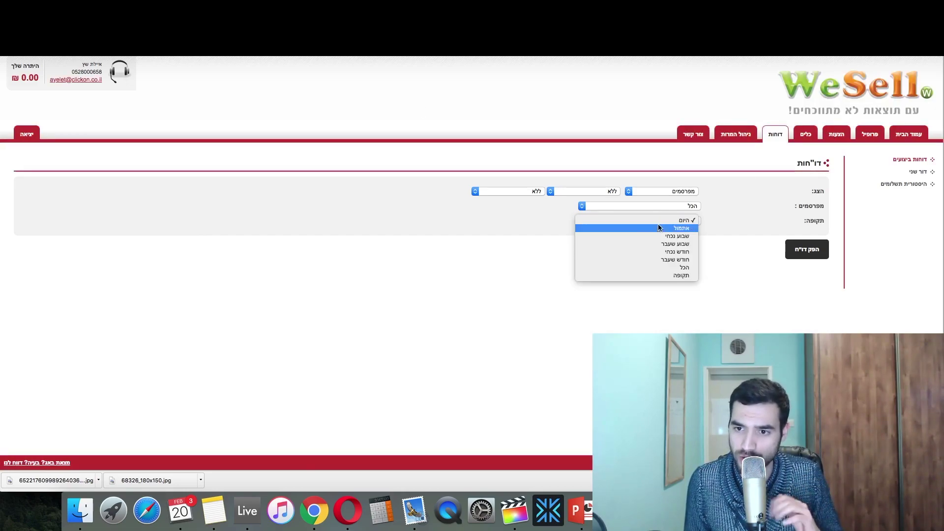
click(694, 260)
click(674, 220)
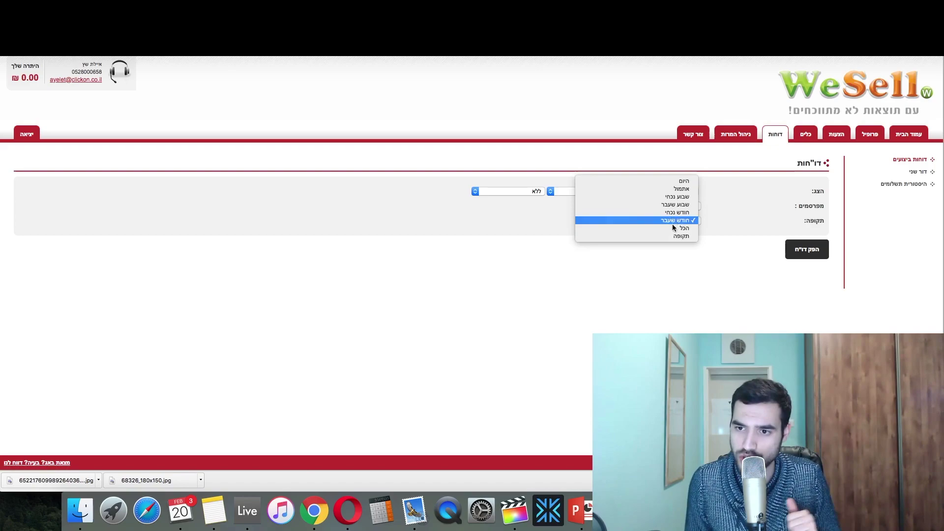
click(674, 220)
click(789, 254)
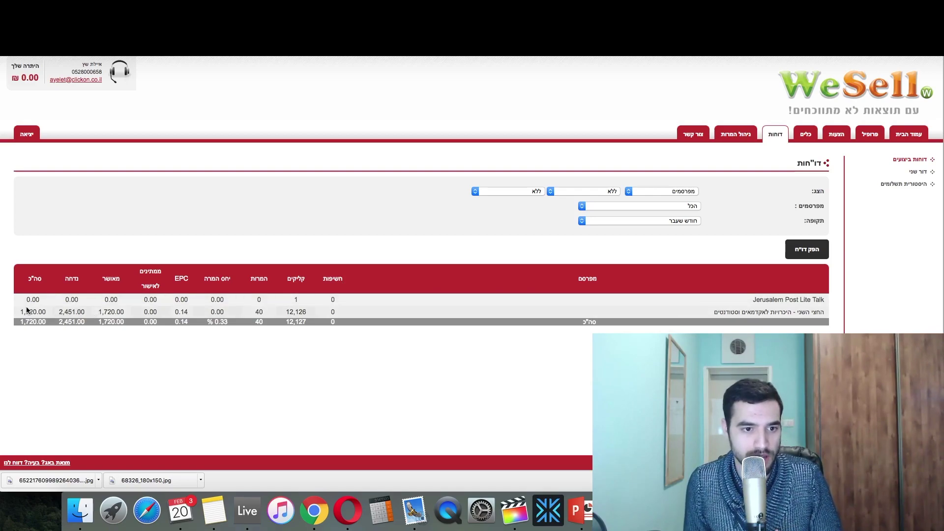
In Calculator, add the last-month totals of the WeSell and ClickOn reports, 1720 + 1673
drag(20, 312, 49, 314)
click(49, 315)
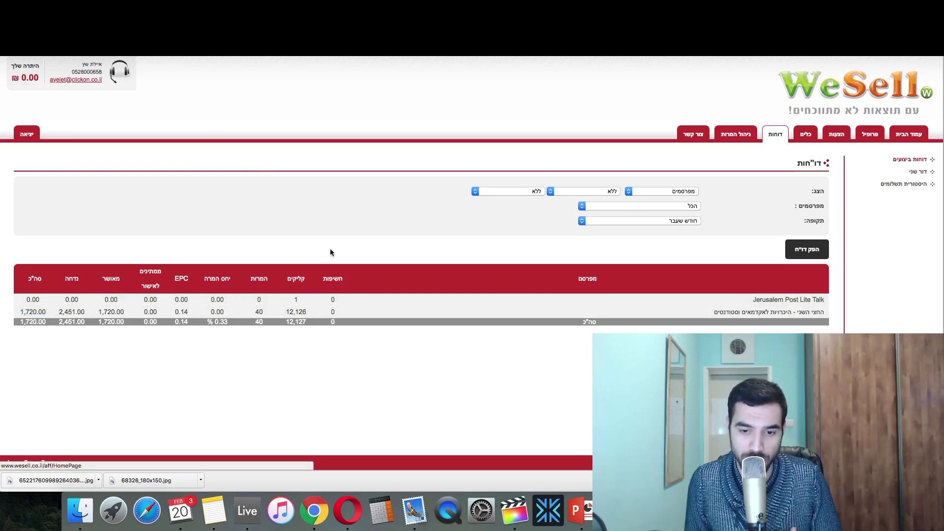
click(381, 506)
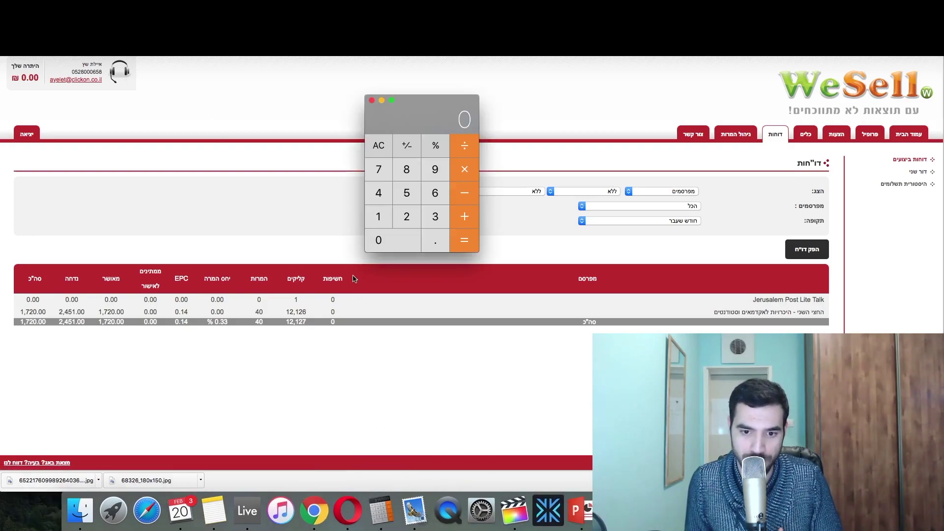
text(1720)
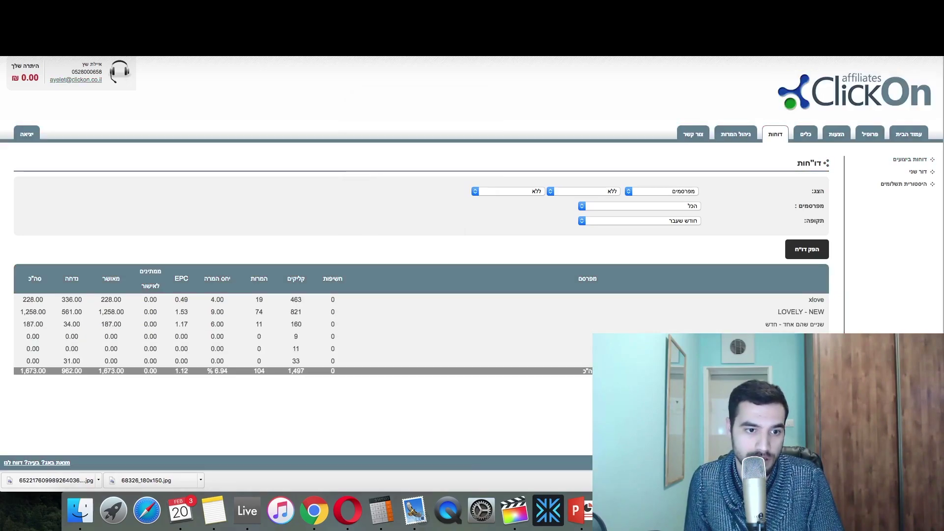
drag(13, 371, 41, 370)
click(311, 400)
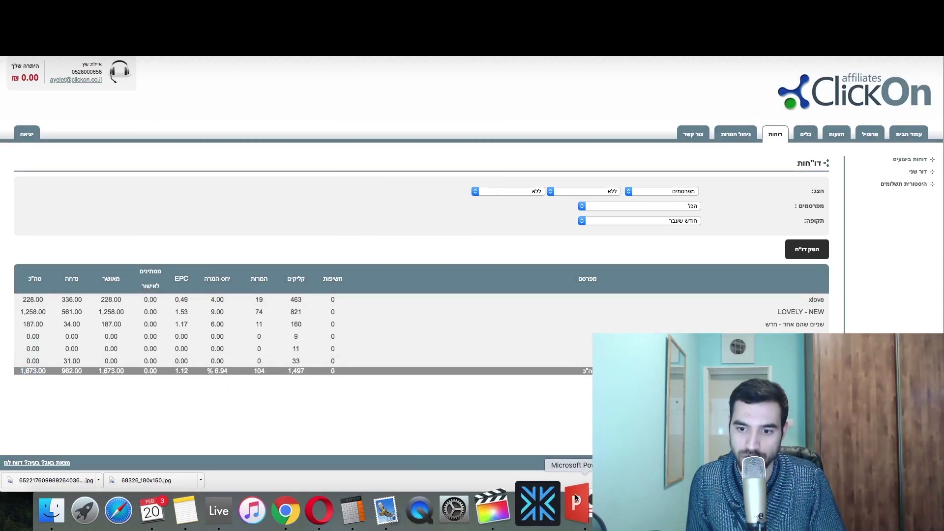
click(385, 500)
text(+1673)
key(Return)
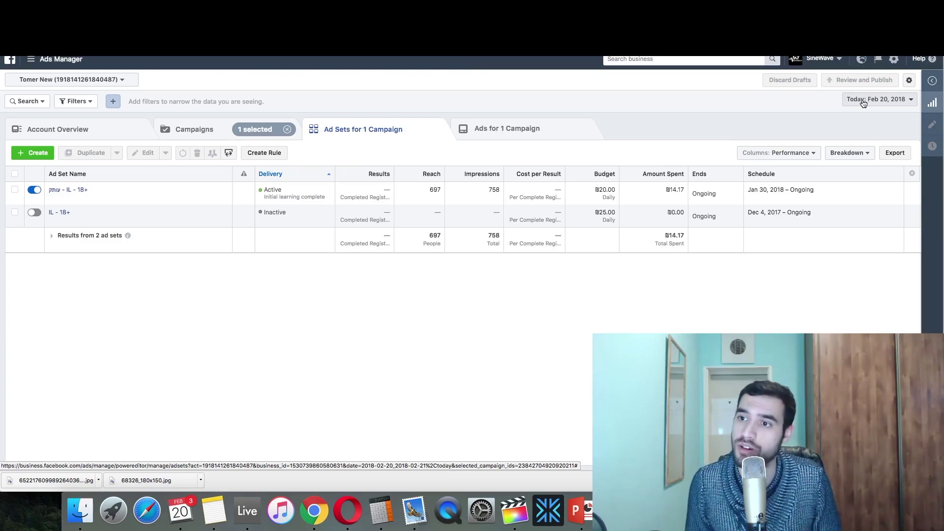
Set the date range of the Facebook Ads Manager ad sets to Last month, Jan 1 – Jan 31, 2018
click(883, 104)
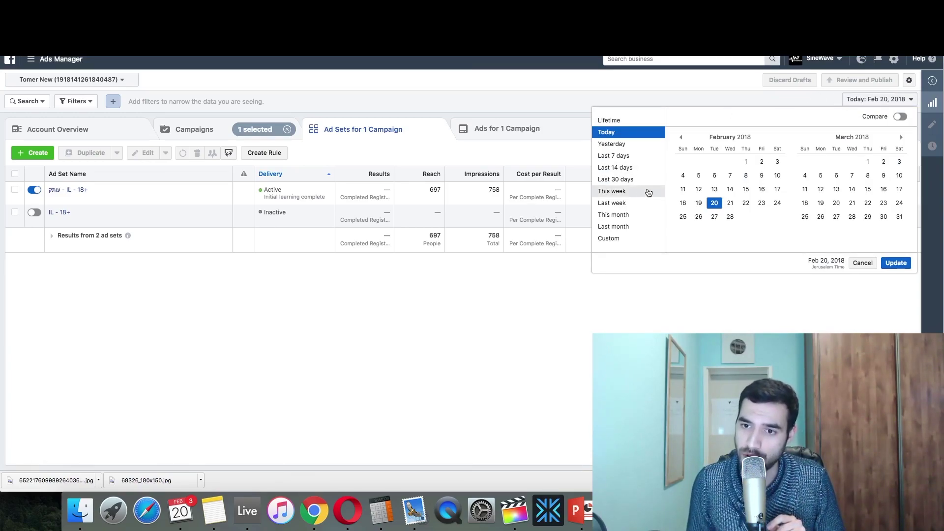
click(619, 231)
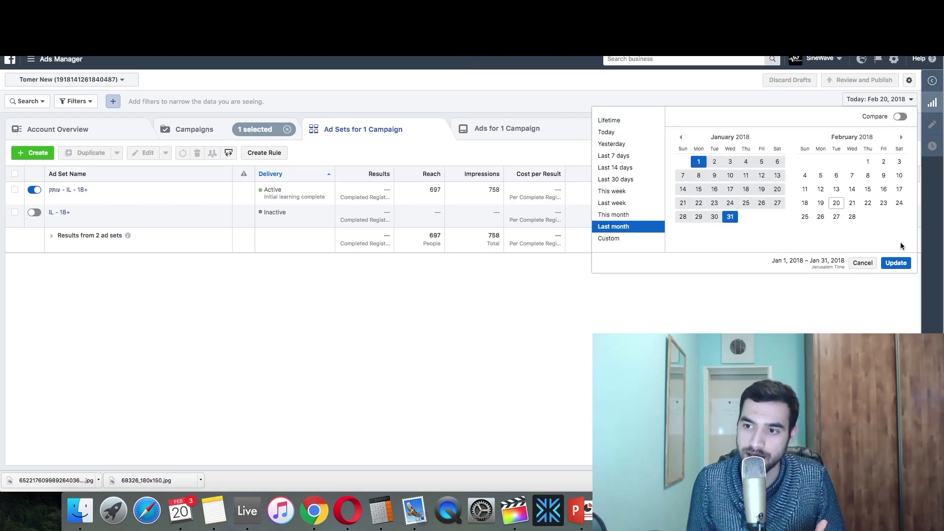
click(639, 231)
click(643, 233)
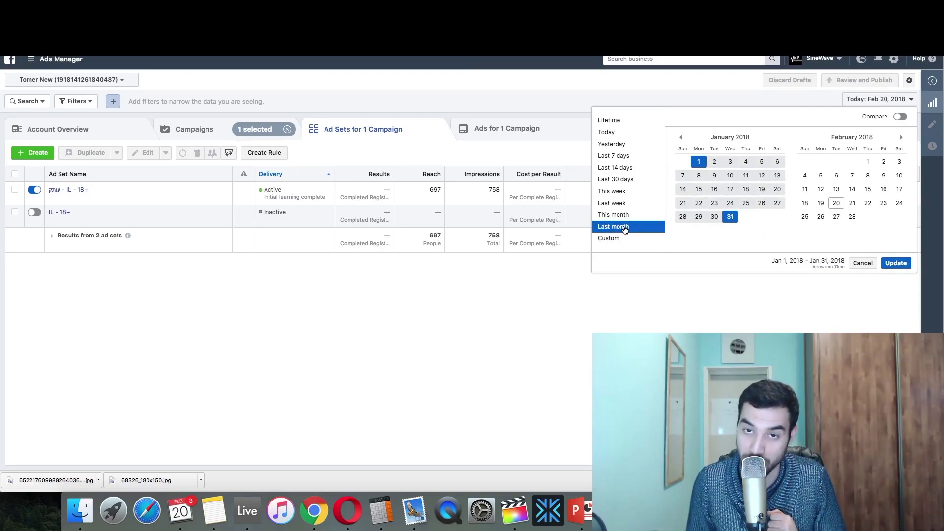
click(898, 262)
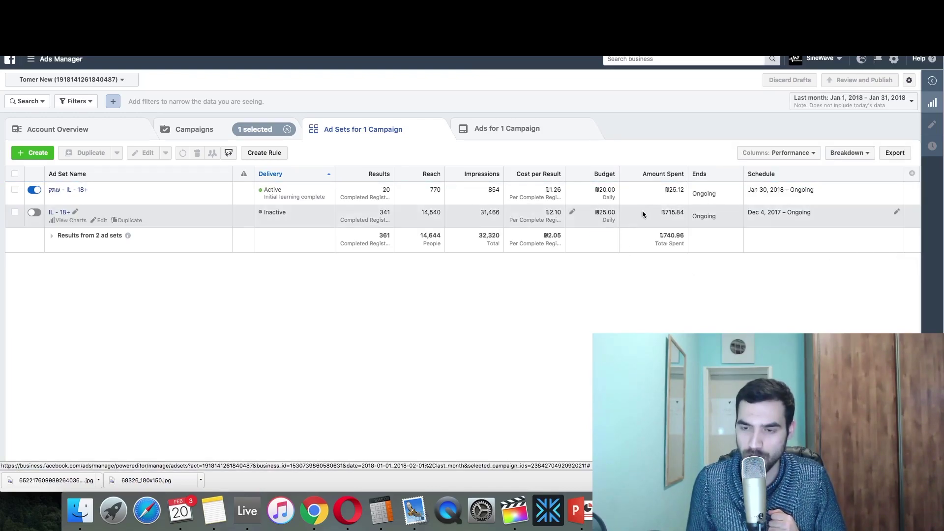
In Calculator, subtract the rounded ad spend of 741 from the combined affiliate earnings
mouse_move(631, 177)
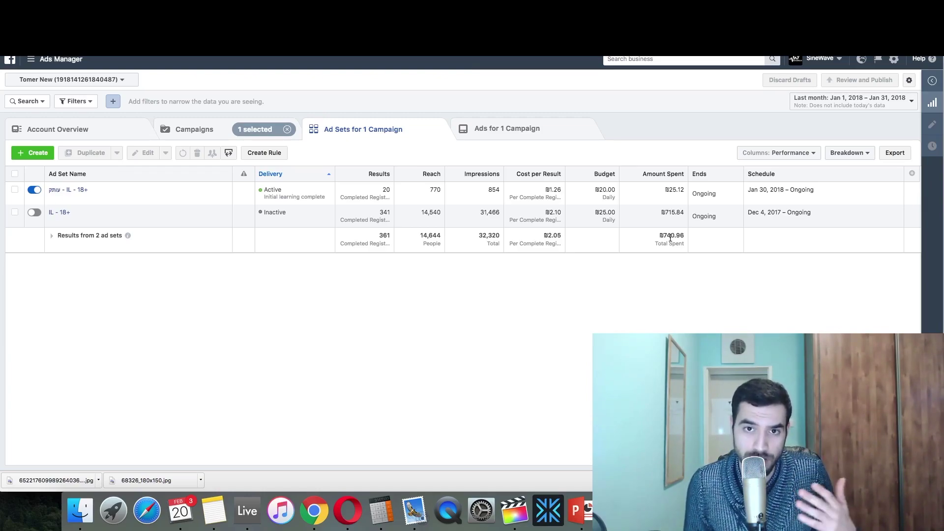
click(390, 511)
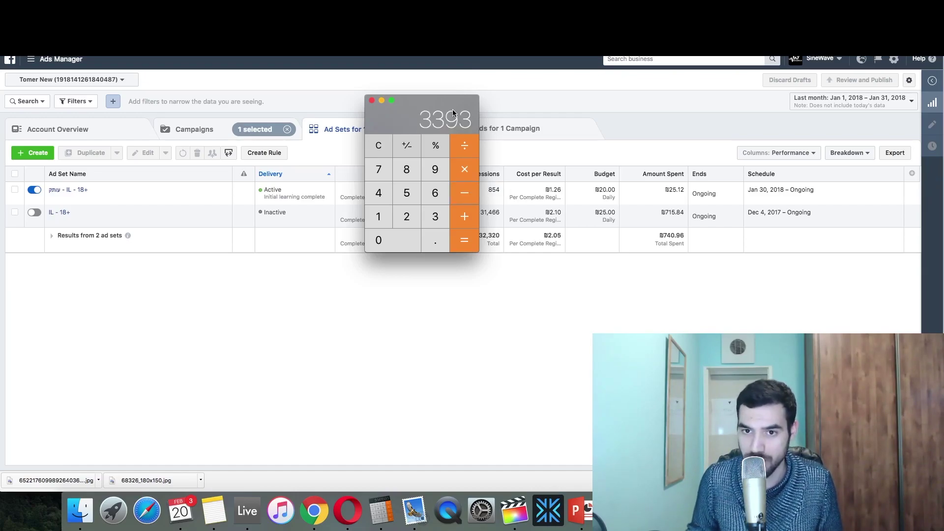
text(741)
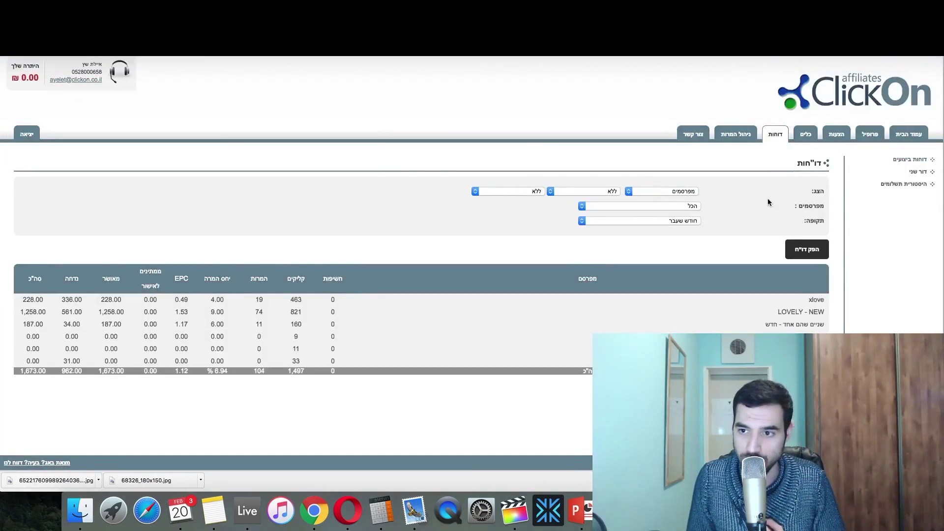
Reopen the ClickOn reports page and generate the performance report for last month (חודש שעבר) again
click(777, 137)
click(668, 221)
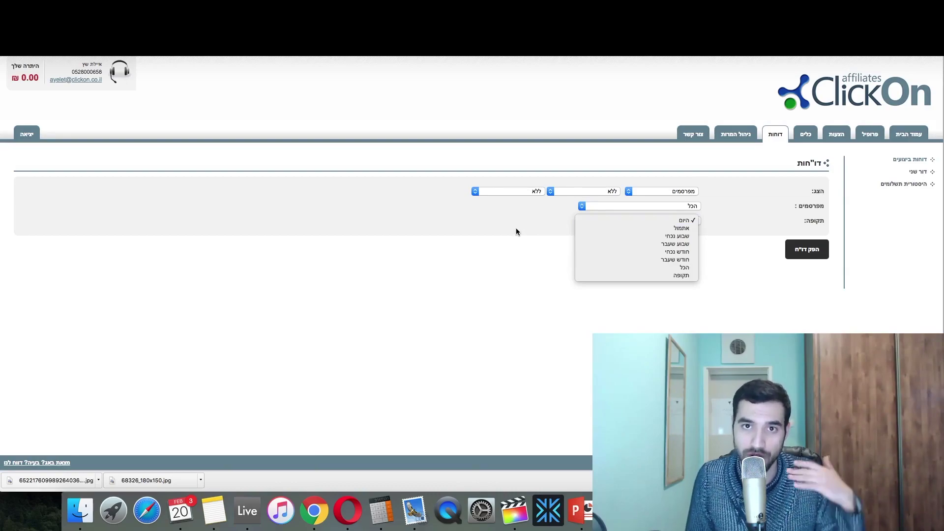
click(513, 246)
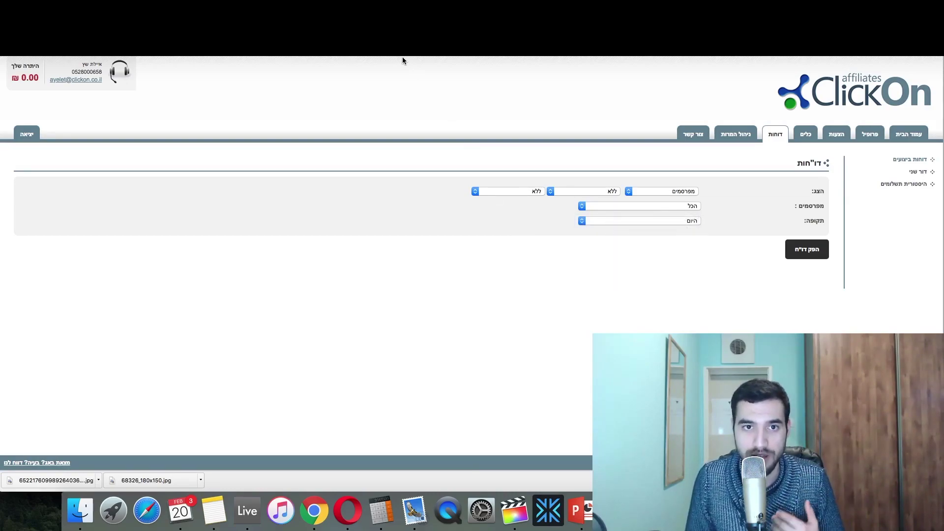
click(688, 221)
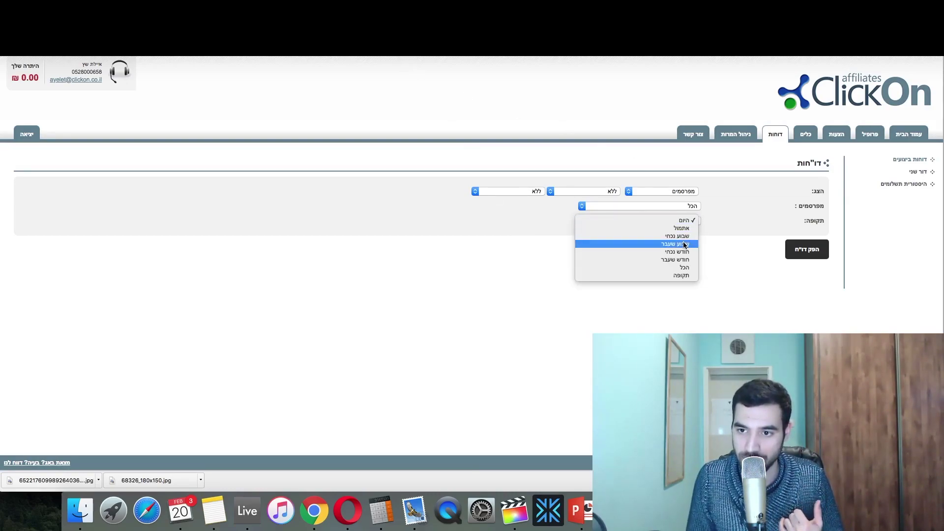
click(790, 250)
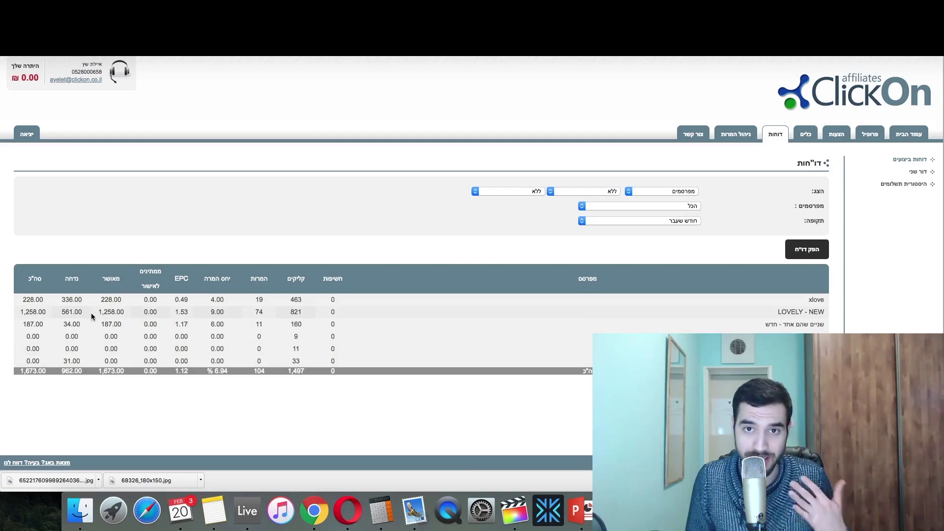
Go back to the WeSell last-month report to review its approved and rejected amounts
key(ctrl+Tab)
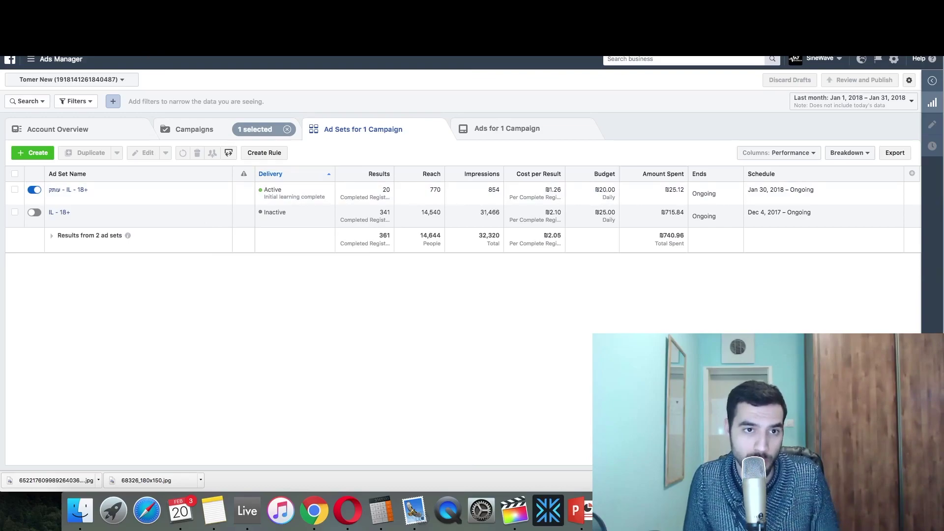
key(ctrl+Tab)
key(ctrl+Tab)
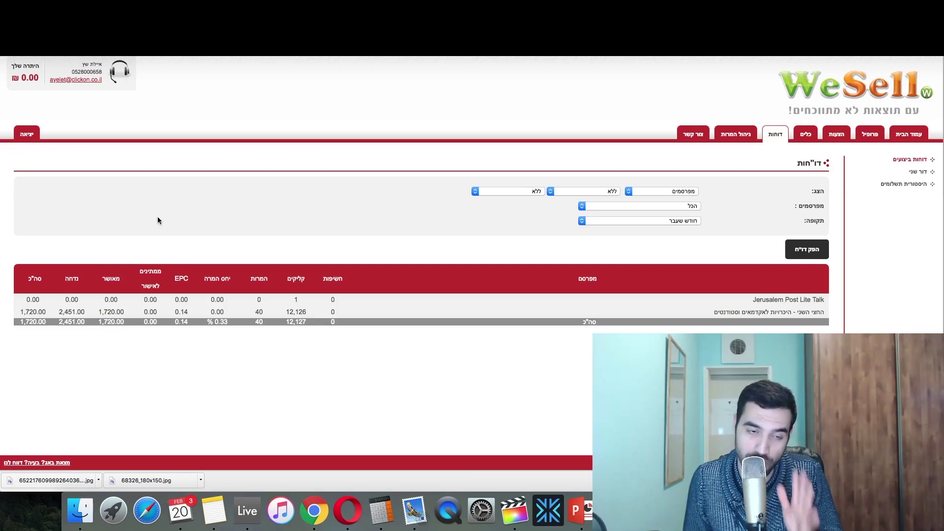
key(super+Tab)
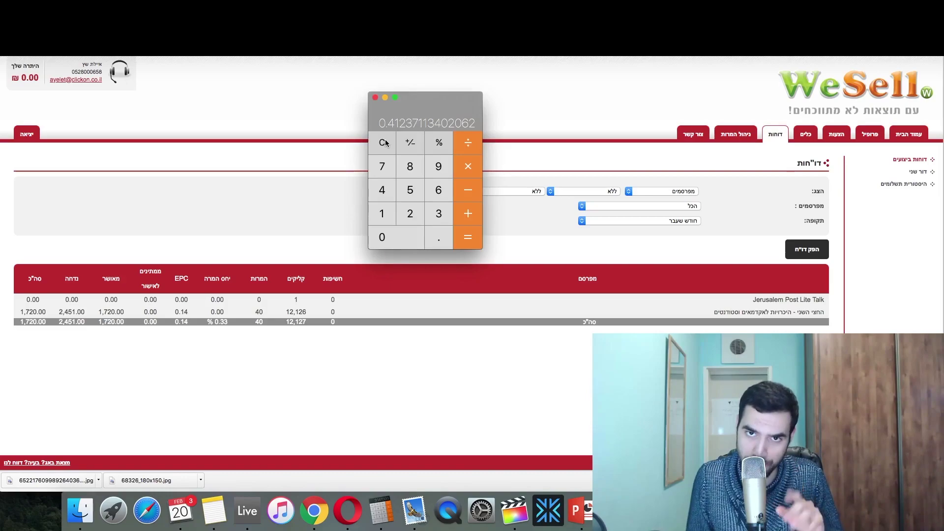
click(157, 220)
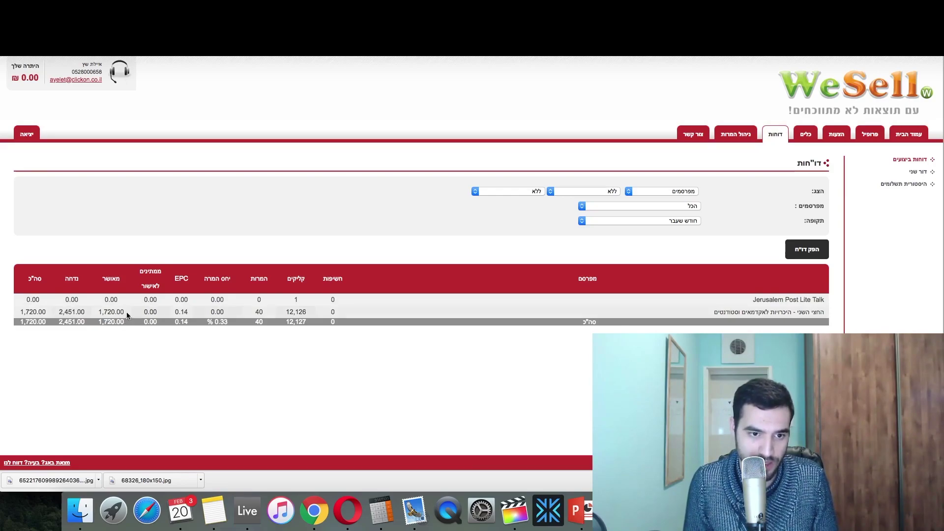
In Calculator, add WeSell's approved and rejected commission amounts, 1720 + 2451
drag(125, 312, 105, 312)
click(105, 312)
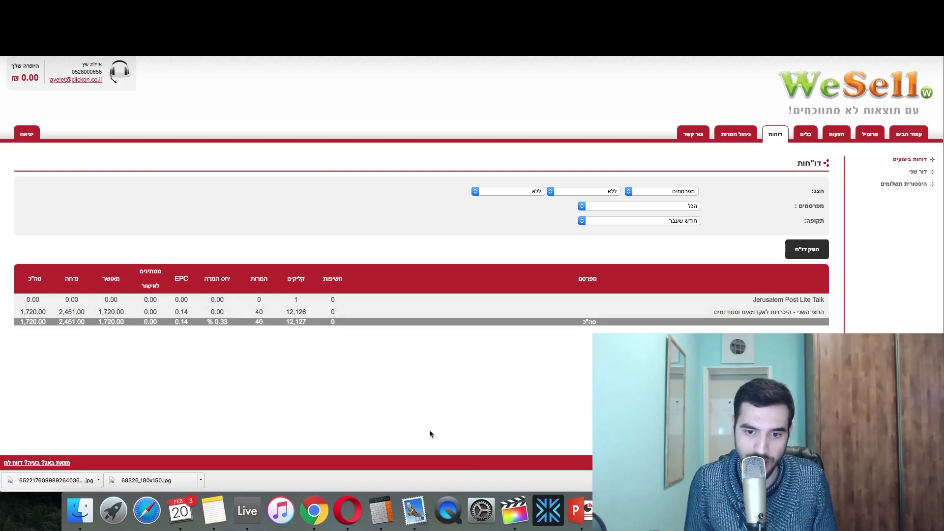
click(381, 511)
key(Escape)
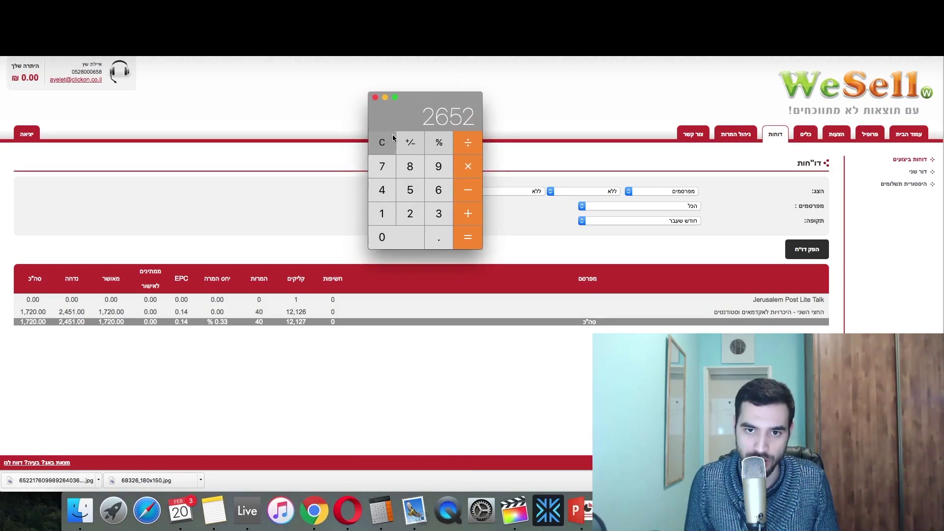
text(1720)
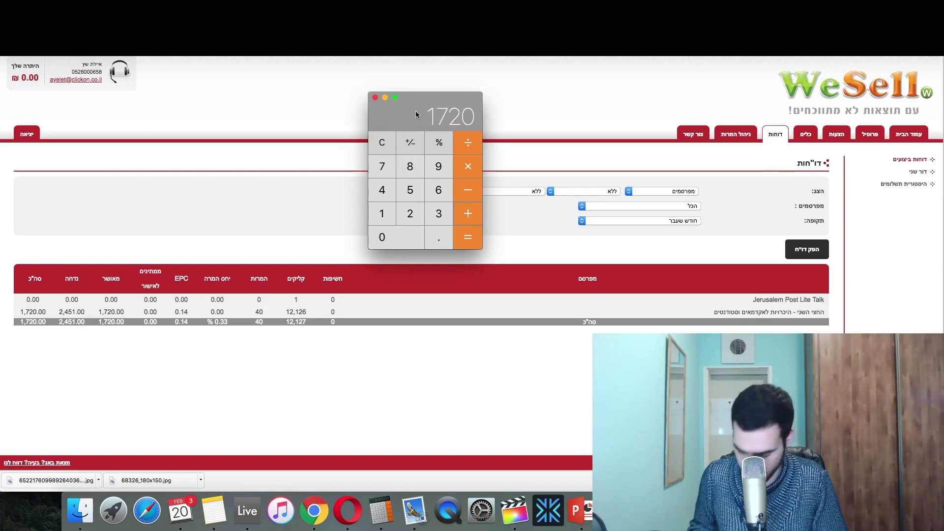
text(+2451)
key(Return)
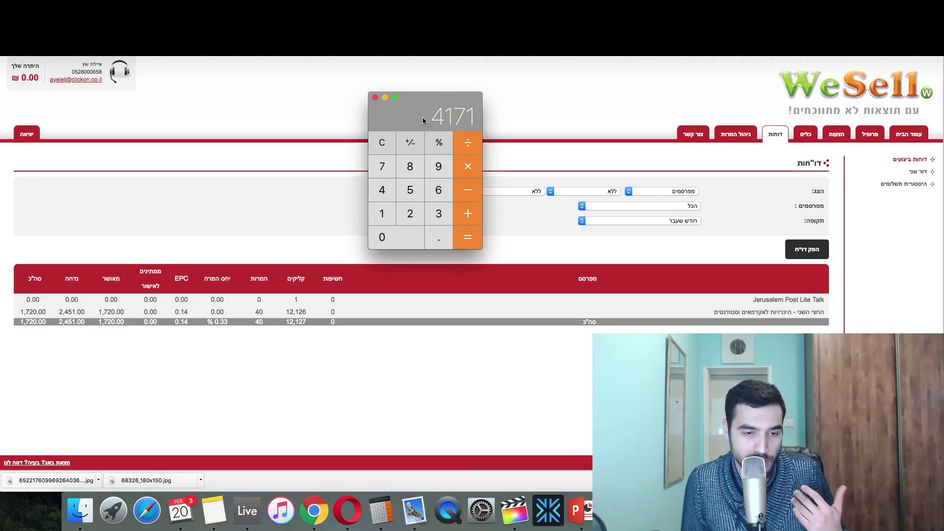
Calculate the WeSell approval rate by dividing 1720 by 4171, and close Calculator
click(385, 142)
text(1720)
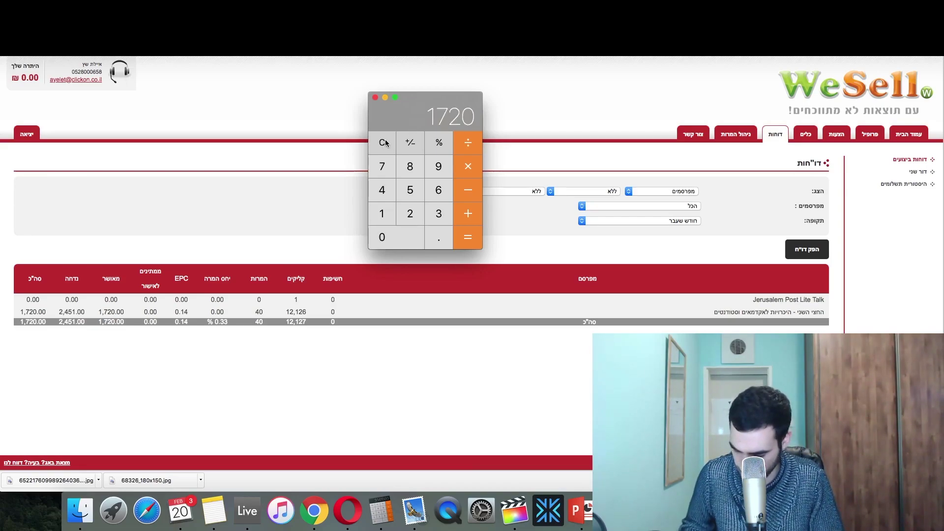
text(+2451=1720/4171=)
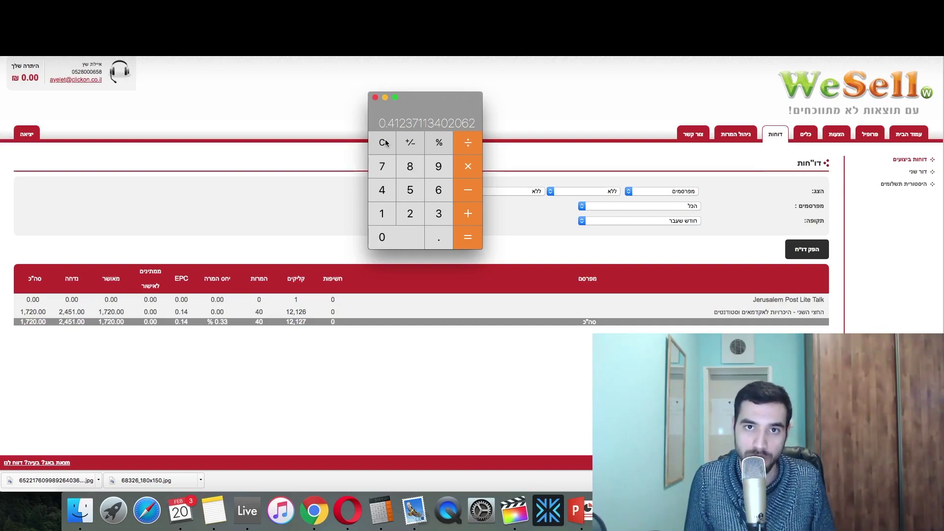
click(375, 98)
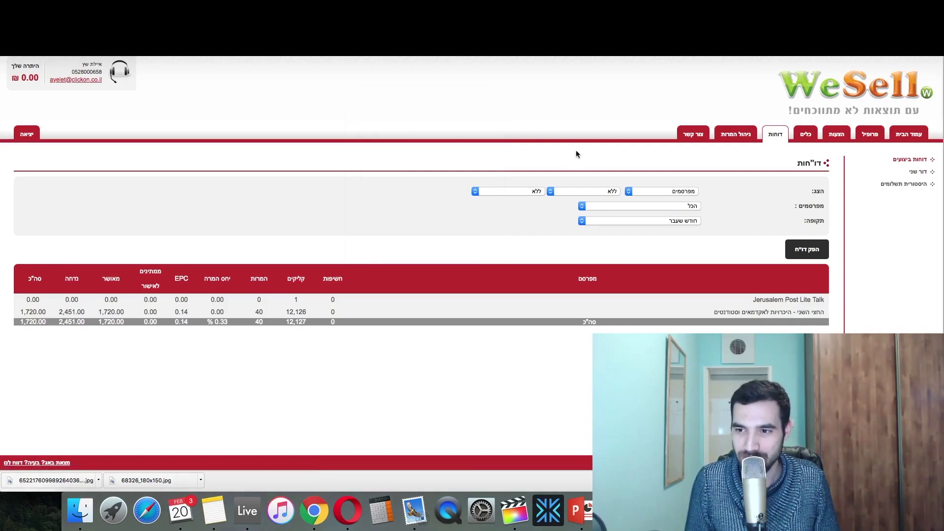